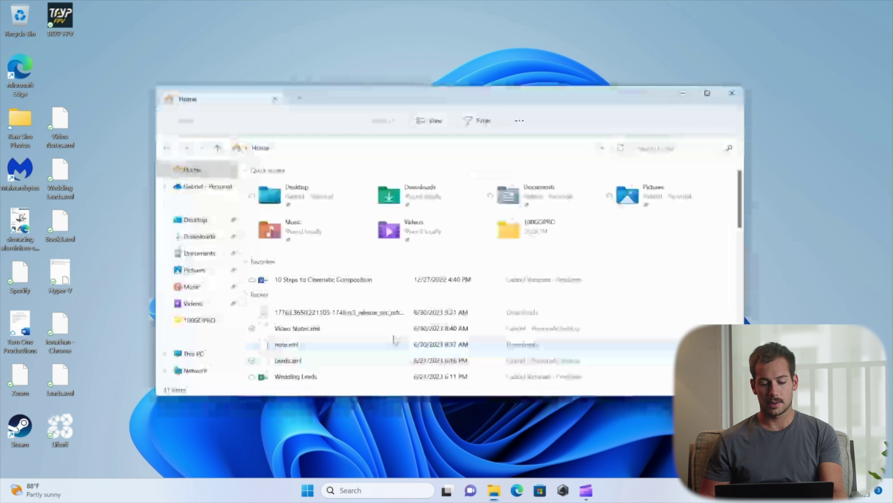
Step: Open note.xml from Downloads in Notepad just once, review it, then close Notepad and Explorer
left_click(200, 236)
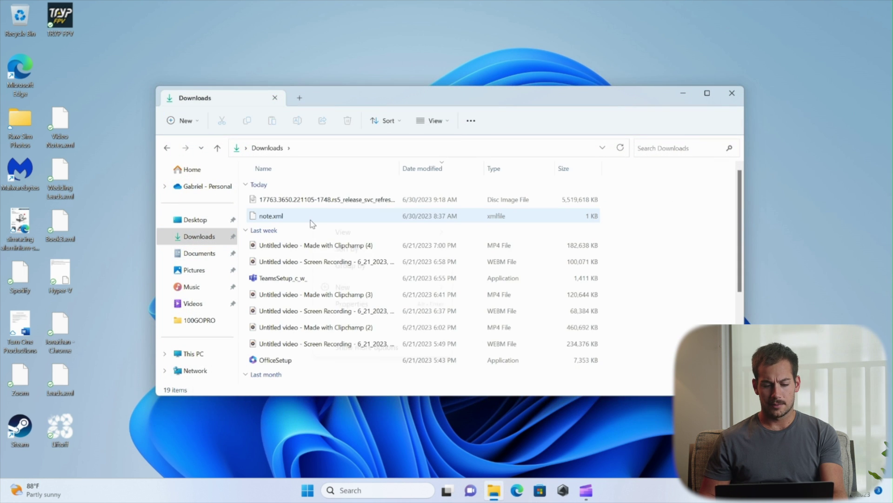
right_click(311, 223)
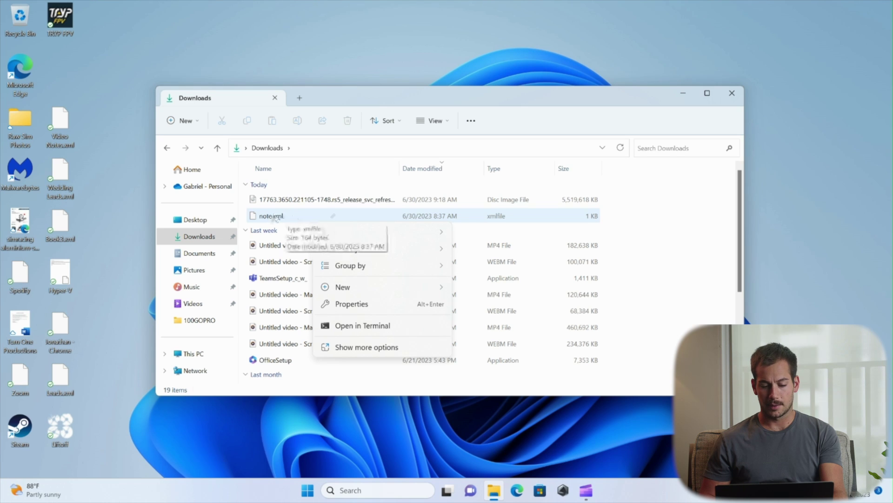
double_click(272, 215)
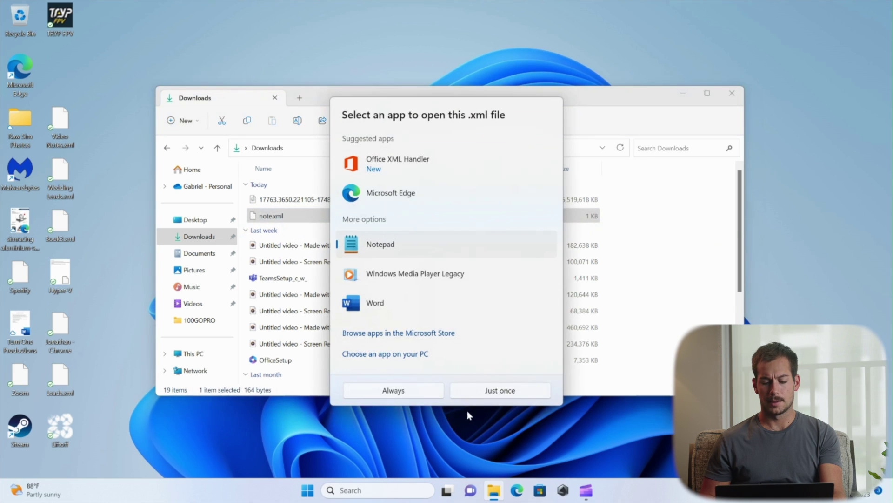
left_click(487, 393)
left_click_drag(291, 55, 365, 82)
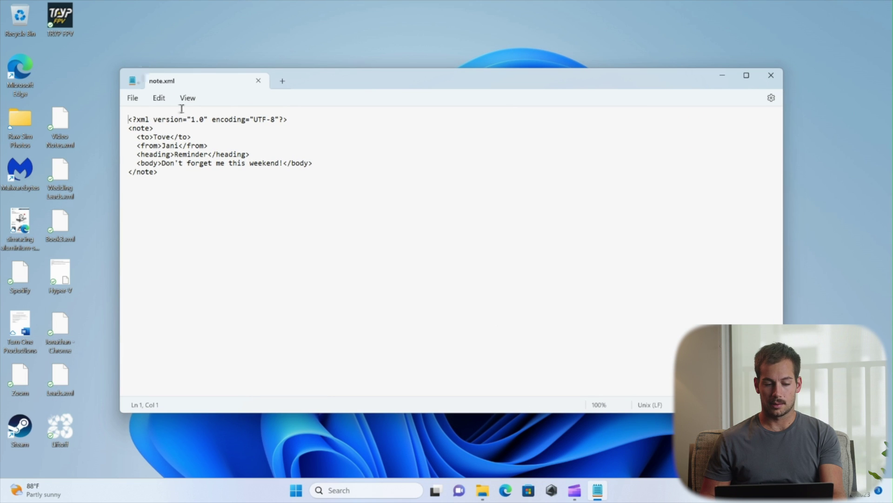
left_click(771, 75)
left_click(733, 94)
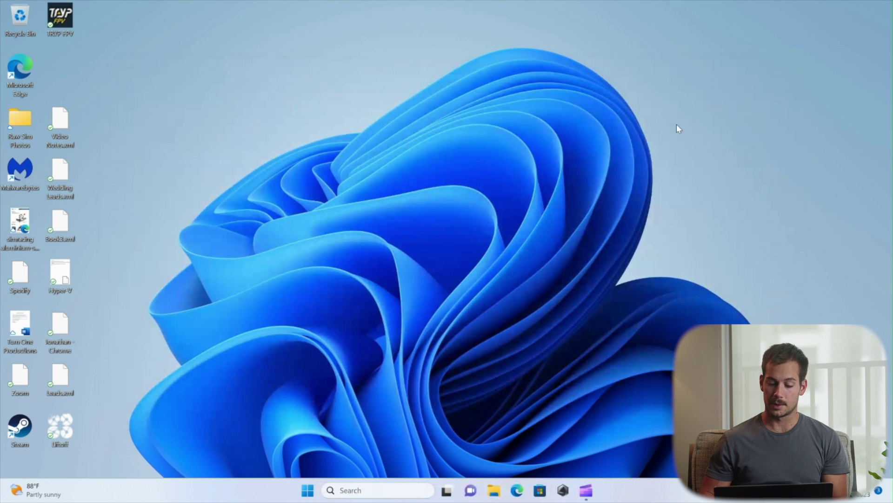
Step: Launch Excel by searching 'exc', create blank workbook Book1, and dismiss the look-and-feel notice
left_click(308, 491)
type("exc")
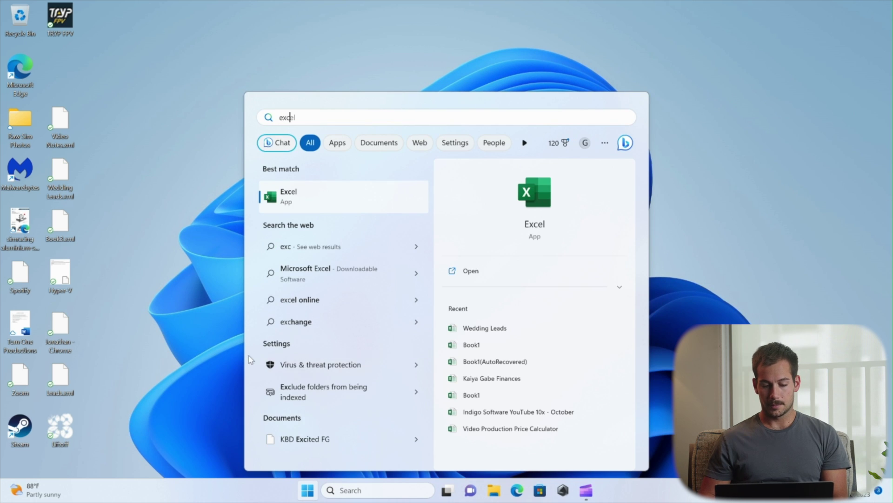
key("Return")
left_click(129, 110)
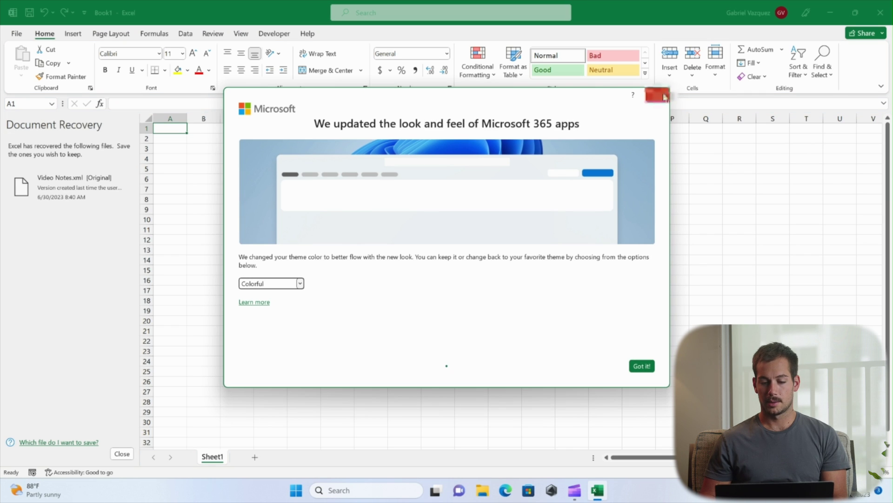
left_click(658, 94)
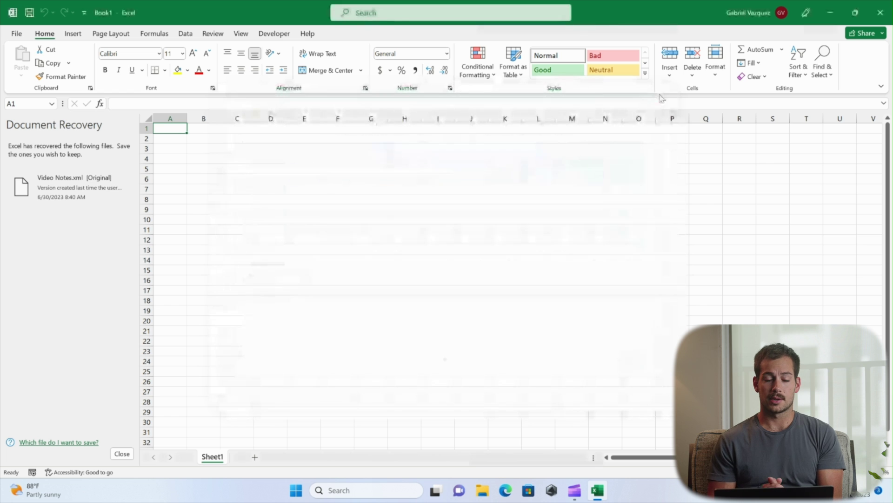
Step: Switch from the Data tab to the Developer tab and dismiss the stray window menu
left_click(186, 34)
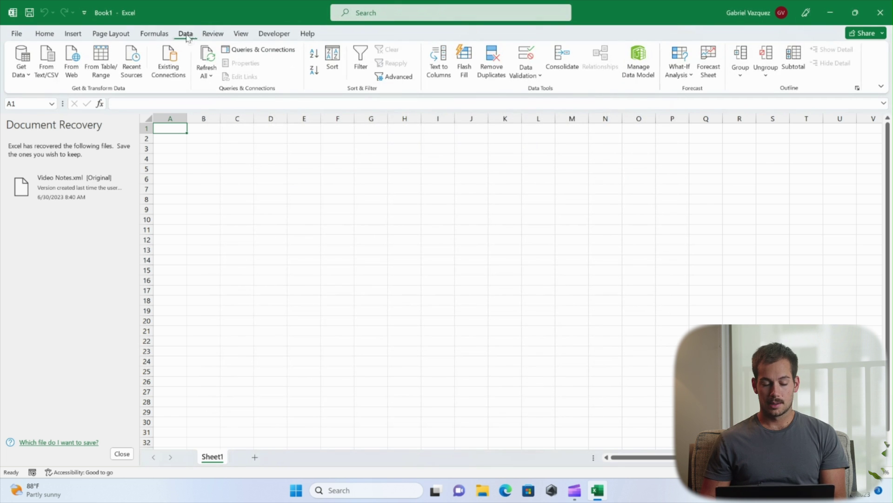
left_click(286, 36)
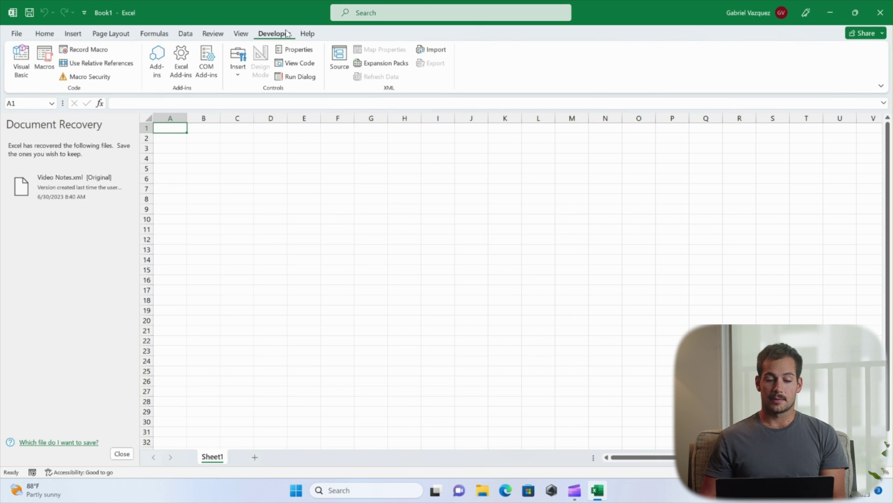
right_click(342, 37)
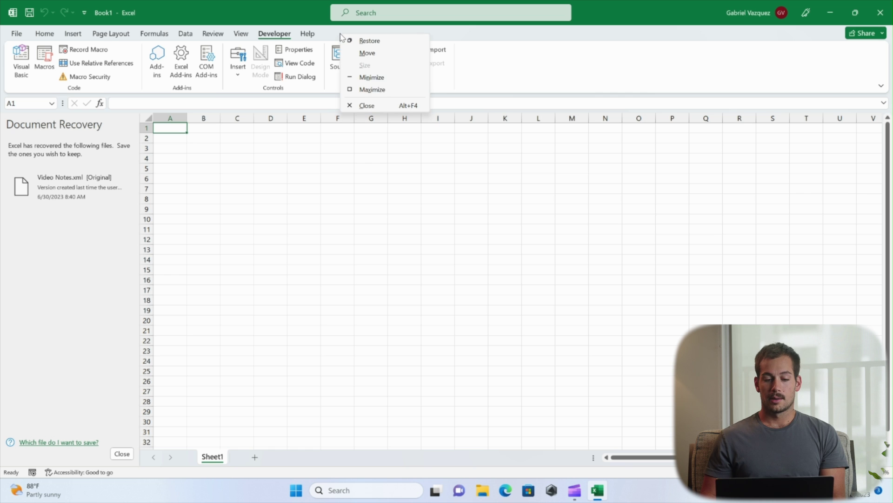
left_click(331, 35)
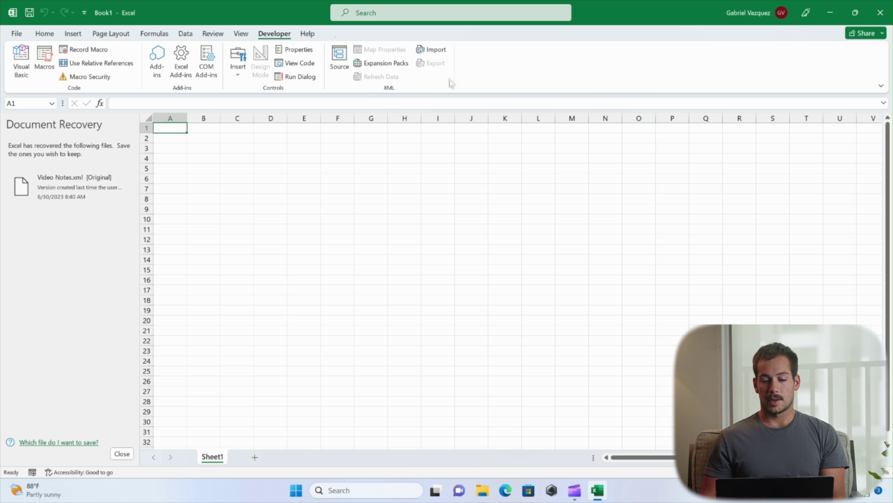
Step: Hide the Developer tab through Customize the Ribbon
right_click(505, 77)
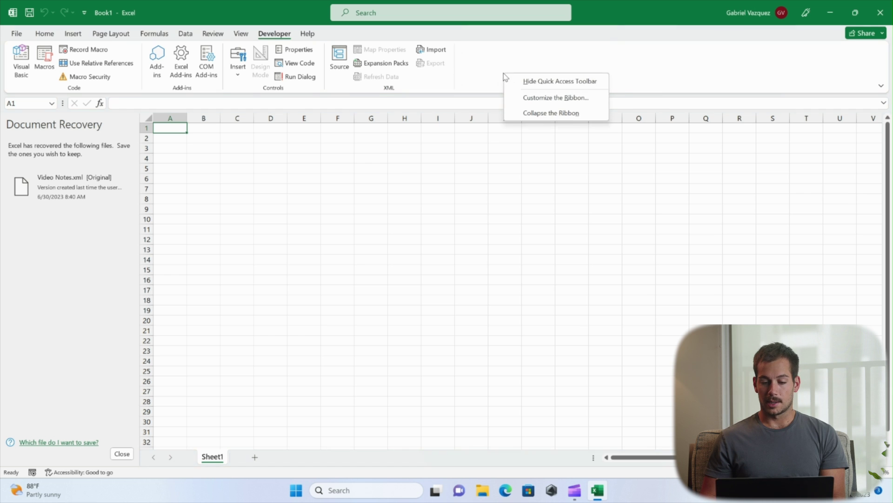
left_click(569, 99)
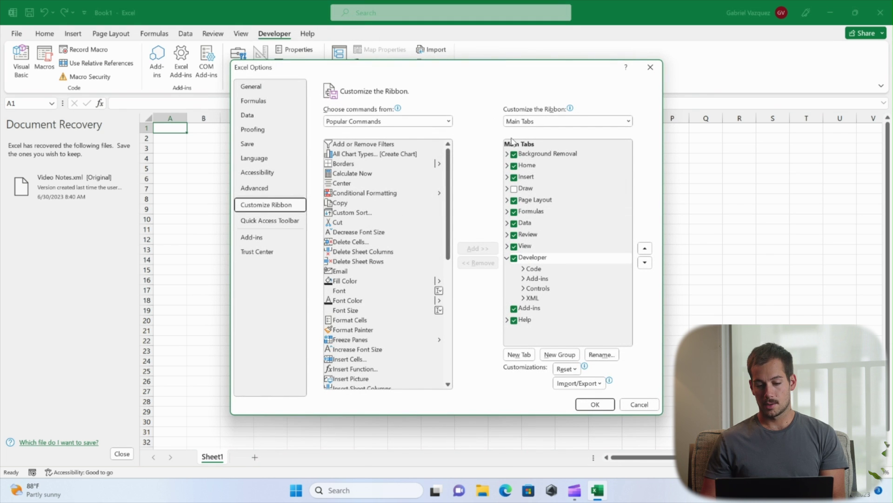
left_click(516, 259)
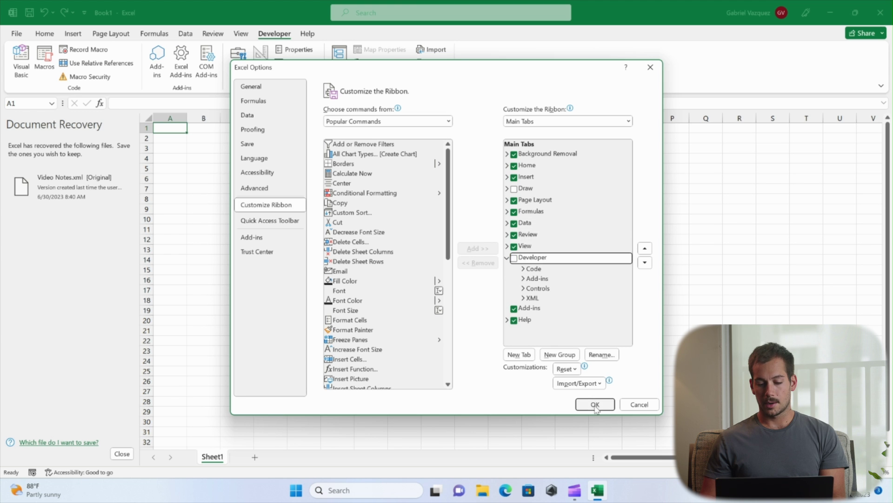
left_click(596, 404)
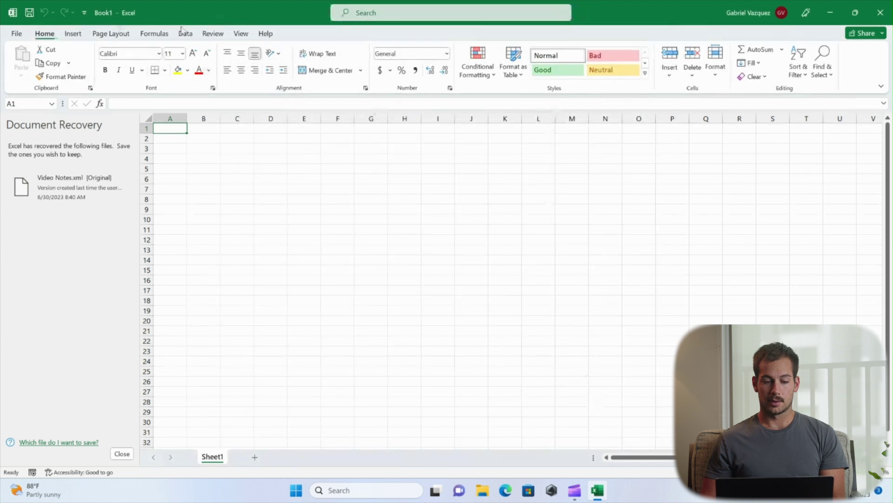
Step: Re-check Developer in Customize the Ribbon so the tab shows again
right_click(357, 55)
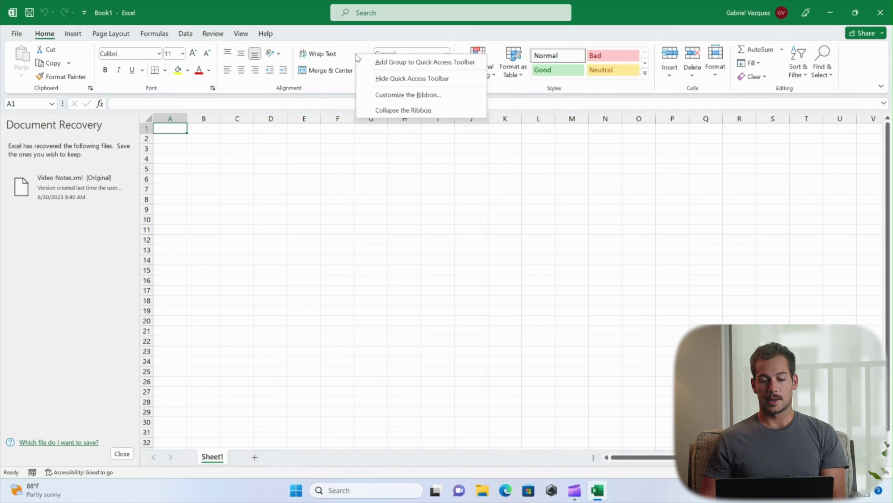
left_click(408, 96)
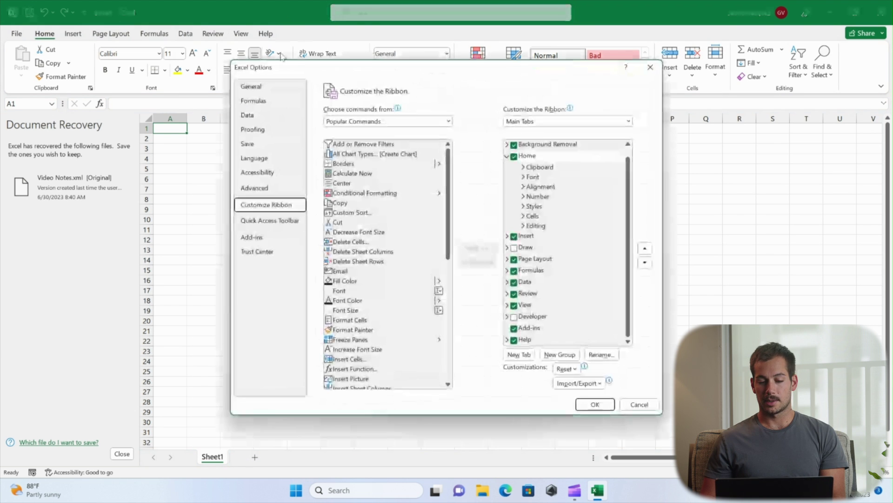
left_click(515, 317)
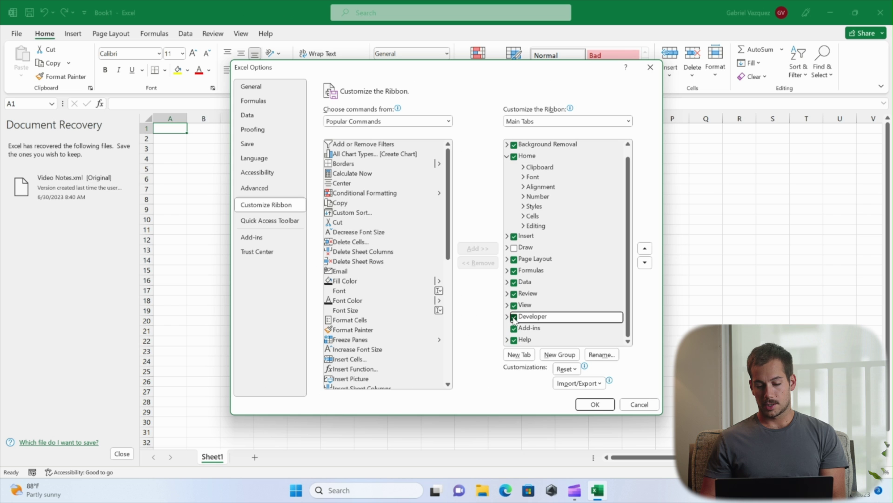
left_click(594, 404)
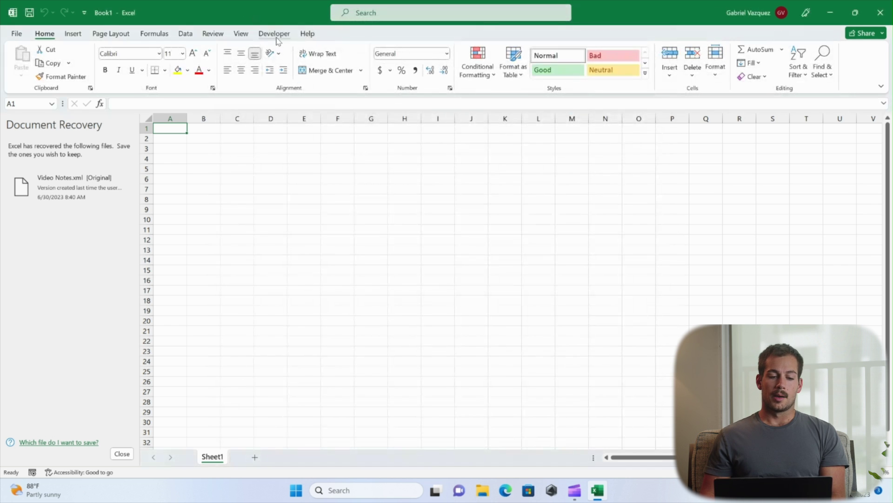
Step: Use Data > Get Data > From File > From XML to import note.xml from Downloads
left_click(185, 34)
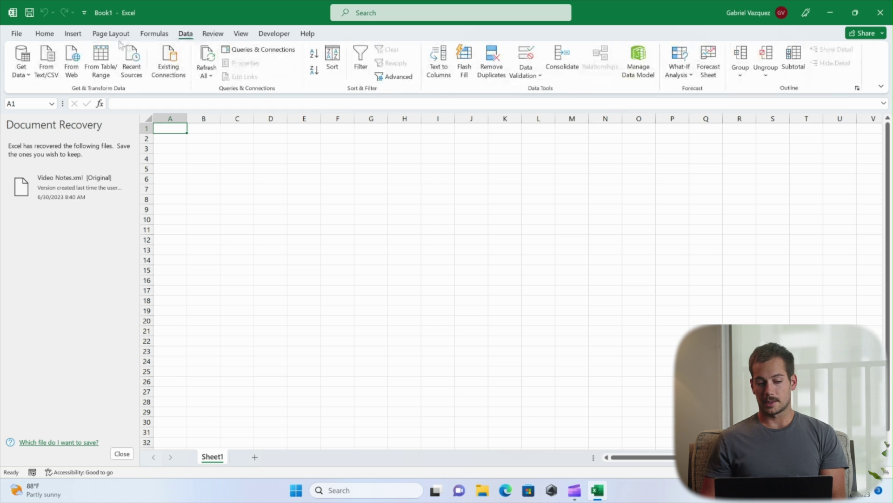
left_click(29, 70)
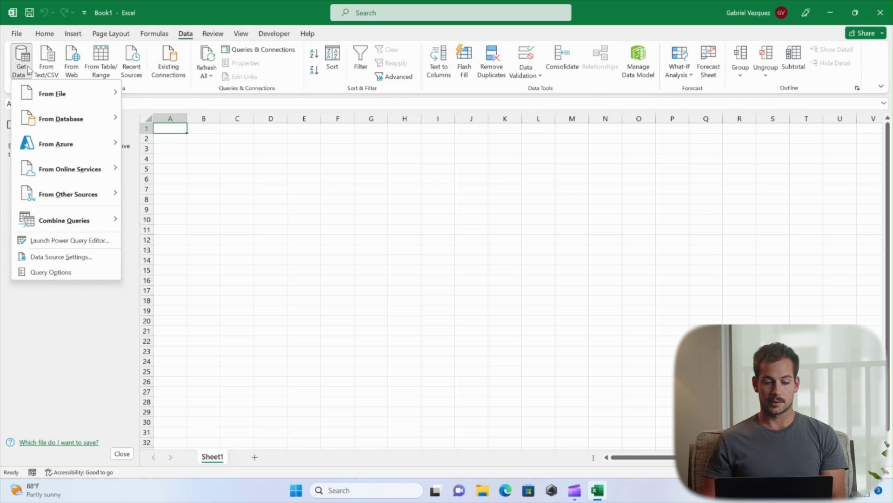
mouse_move(52, 94)
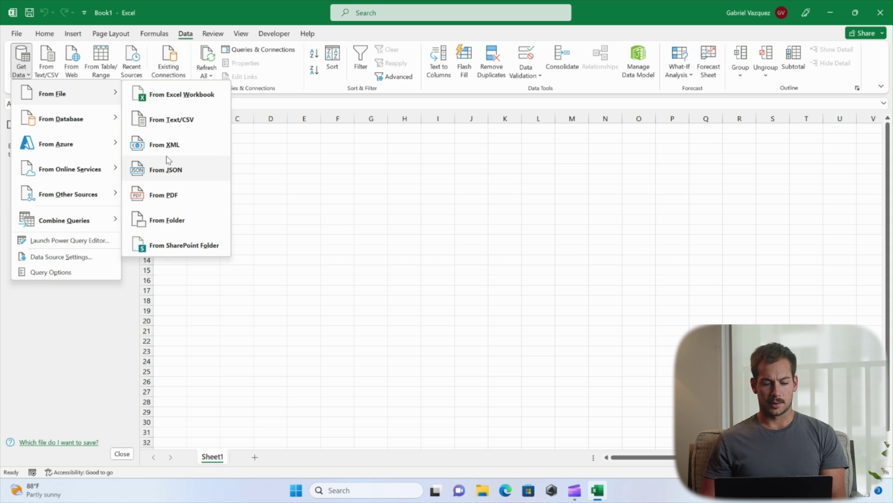
left_click(166, 152)
left_click(38, 134)
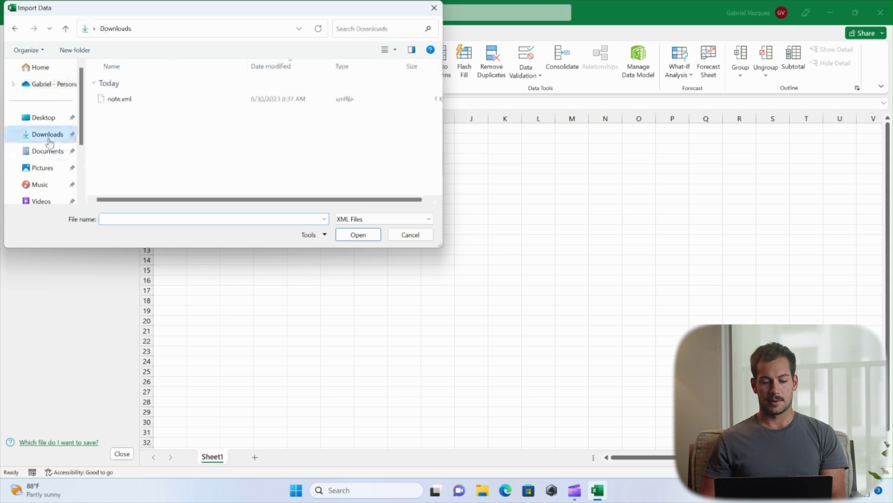
left_click(145, 101)
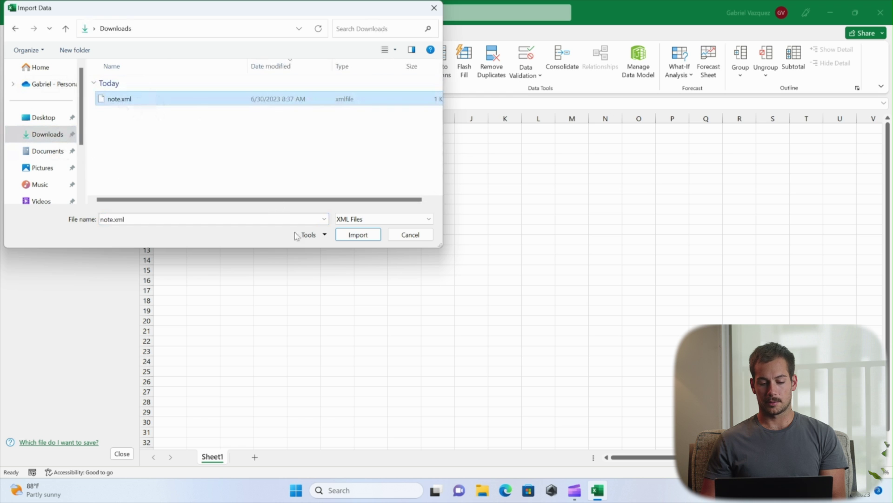
left_click(362, 235)
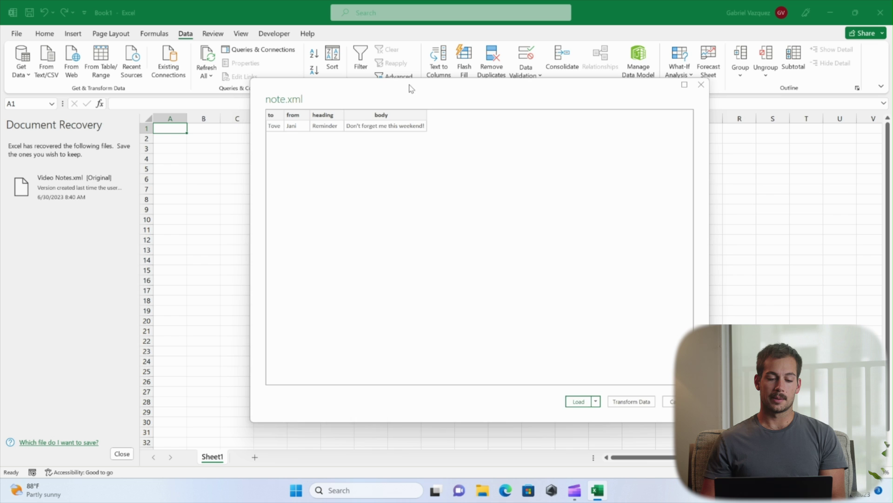
Step: Check the Load options, then open the note.xml preview in the Power Query Editor with Transform Data
left_click_drag(411, 89, 407, 88)
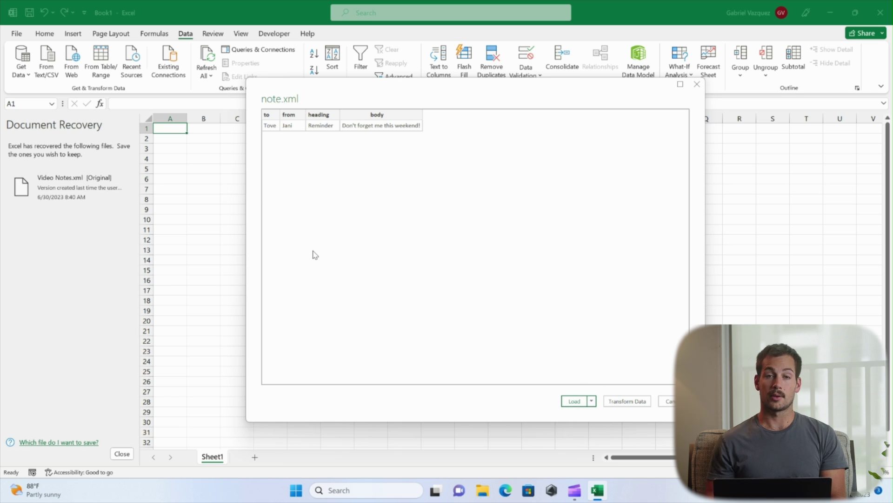
left_click(592, 402)
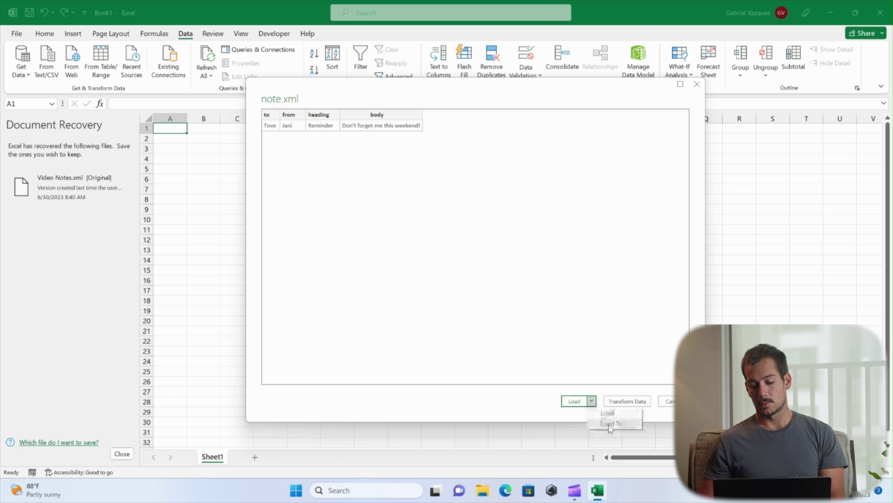
left_click(611, 423)
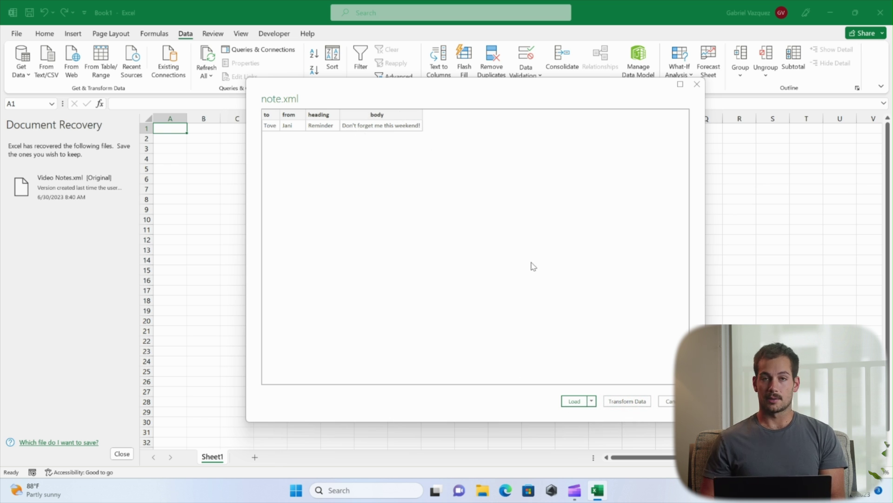
left_click(627, 401)
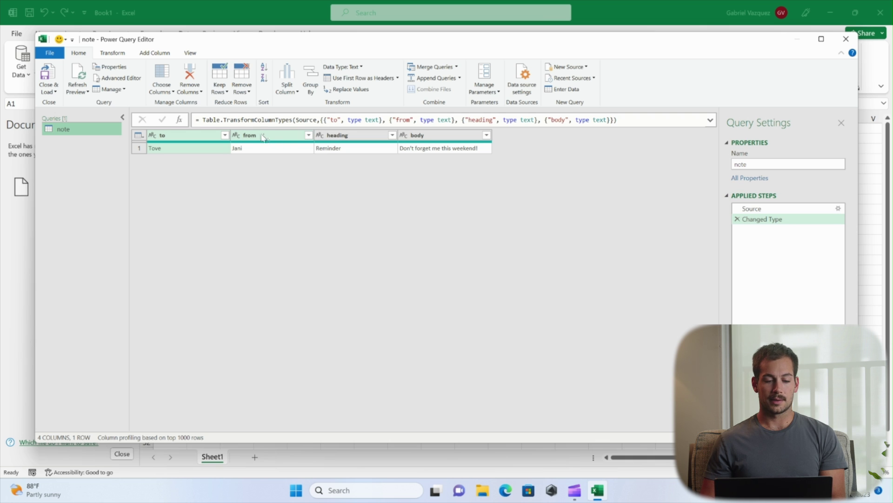
Step: Move the from column ahead of the to column in the note query
left_click_drag(263, 137, 178, 148)
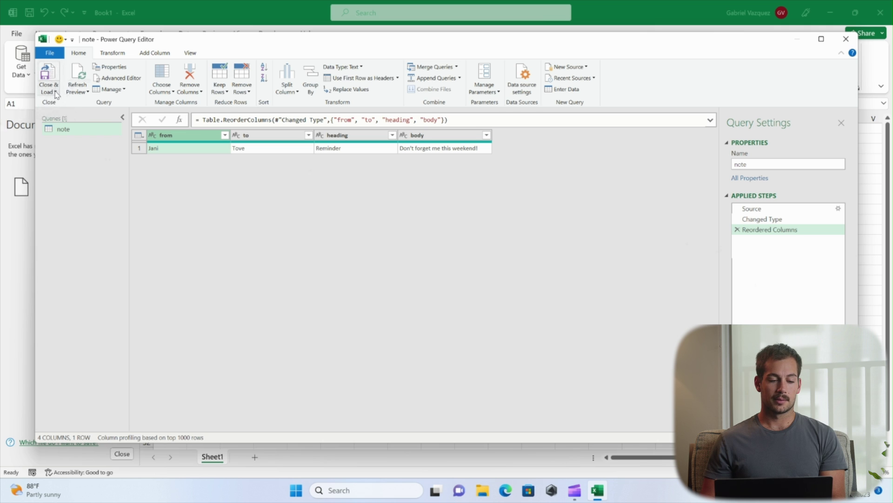
left_click(56, 93)
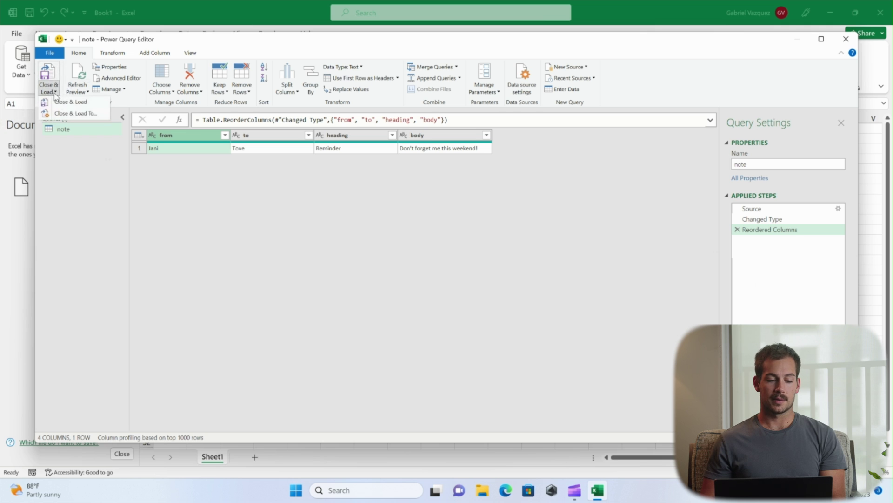
Step: Close & Load To a table on the existing Sheet1, starting at cell A1
left_click(79, 114)
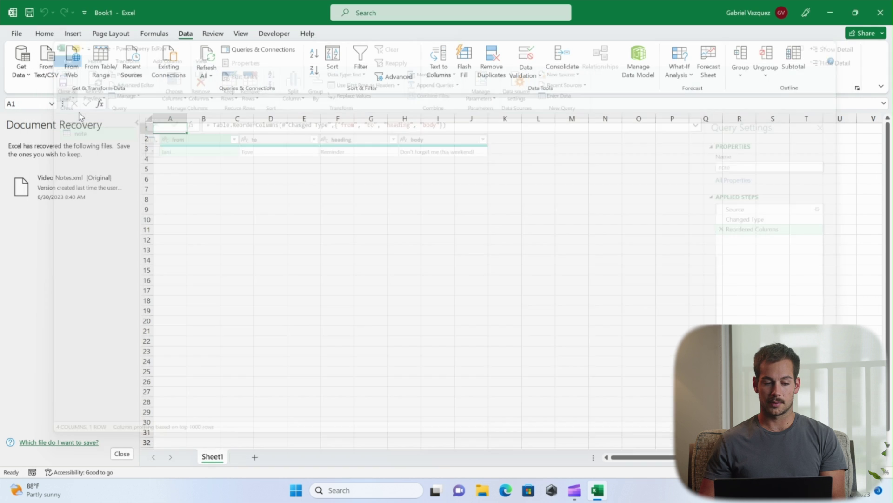
left_click_drag(140, 106, 494, 57)
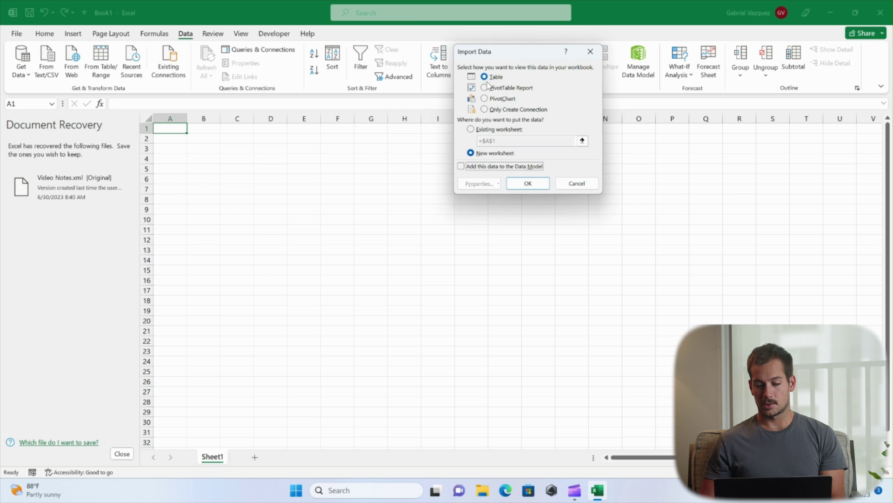
left_click(472, 129)
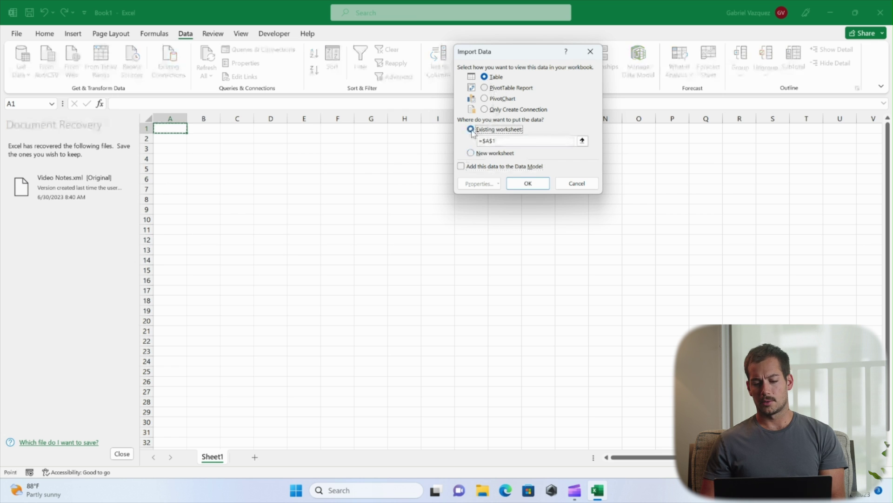
left_click_drag(170, 128, 377, 255)
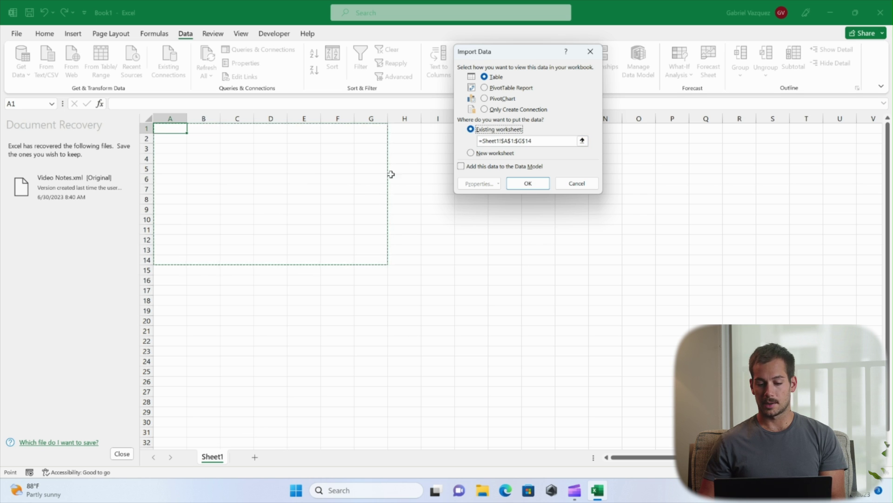
left_click(528, 183)
left_click(287, 189)
Step: Starting at A3, enter sender, recipient, the Screenplay heading and body text for new rows
left_click(334, 158)
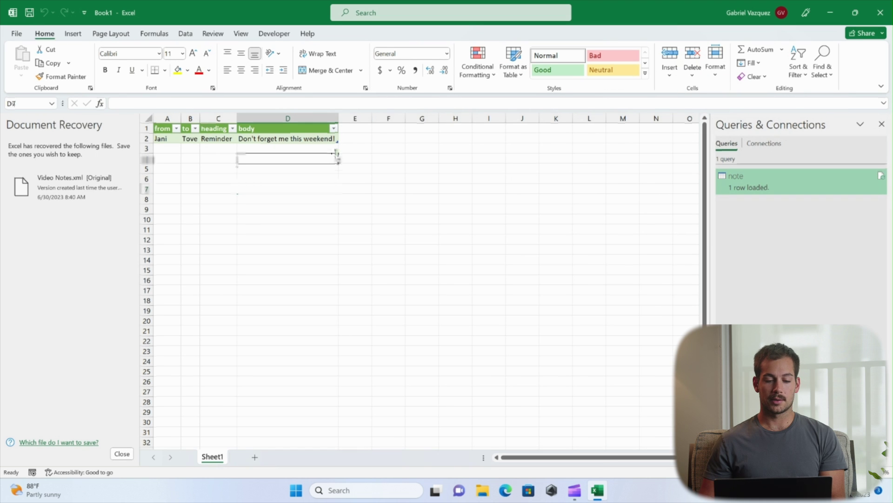
left_click(171, 151)
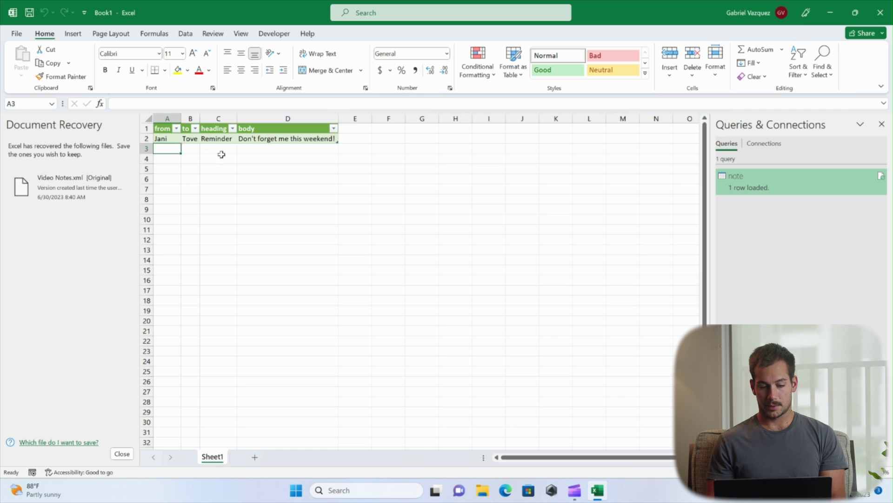
type("Jon")
key("Tab")
type("Gabe")
key("Tab")
type("Sereen")
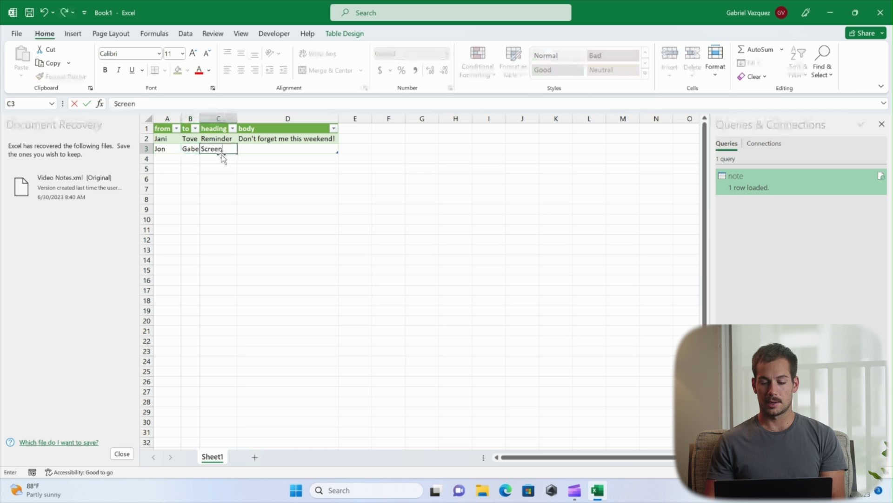
type("play")
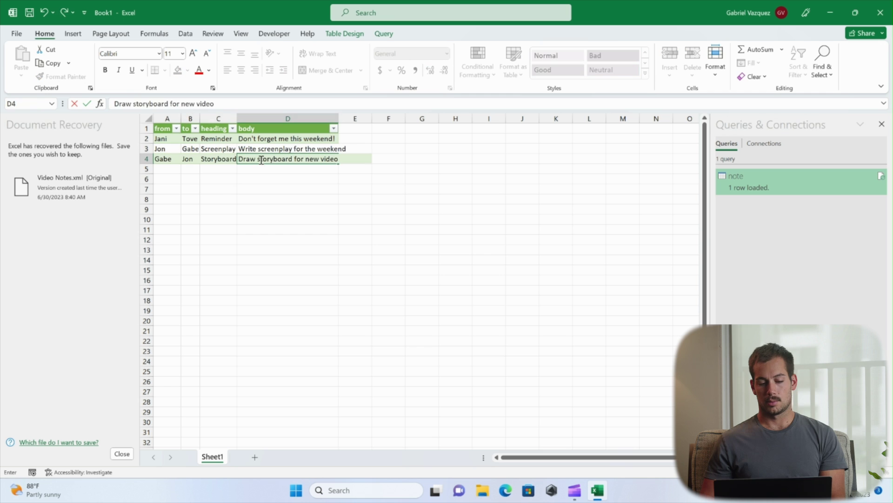
left_click(208, 219)
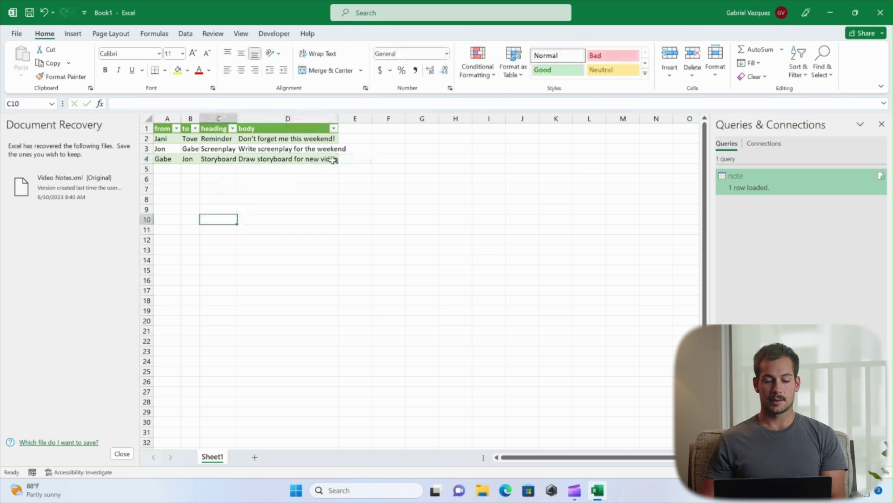
Step: Save As to the Desktop with the file name 'Note XML to Excel Transformation'
left_click(19, 33)
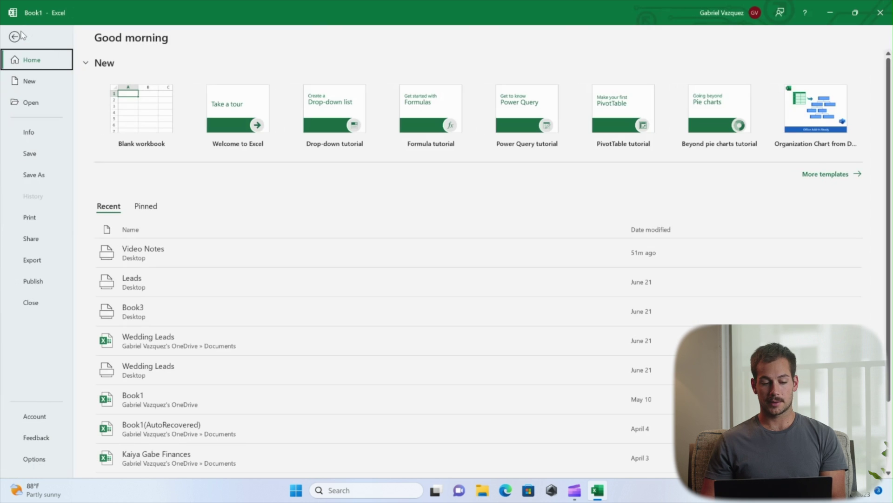
left_click(37, 175)
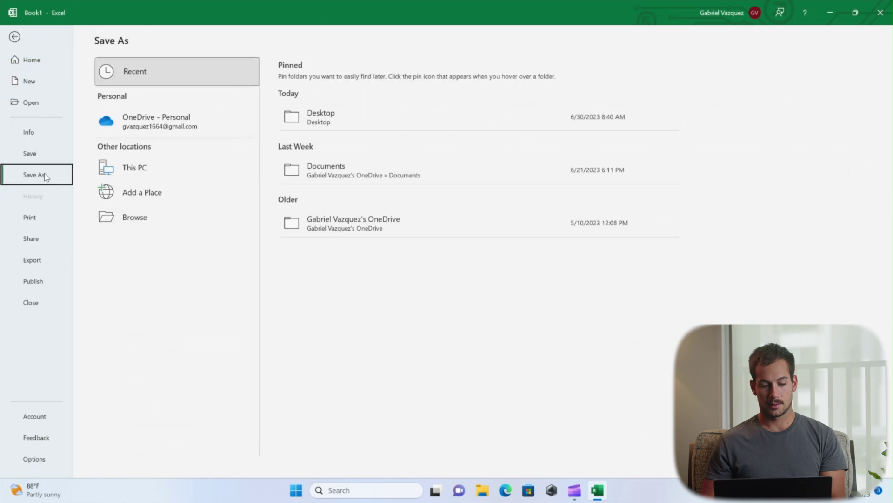
left_click(318, 122)
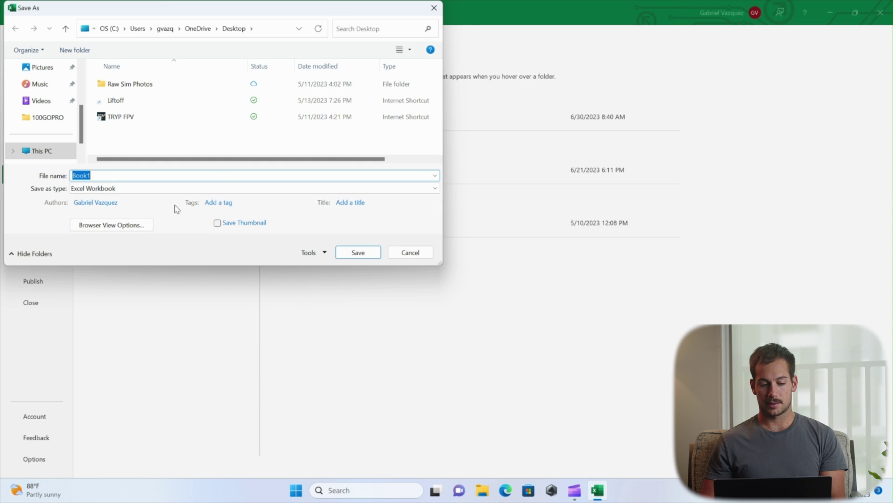
left_click(111, 176)
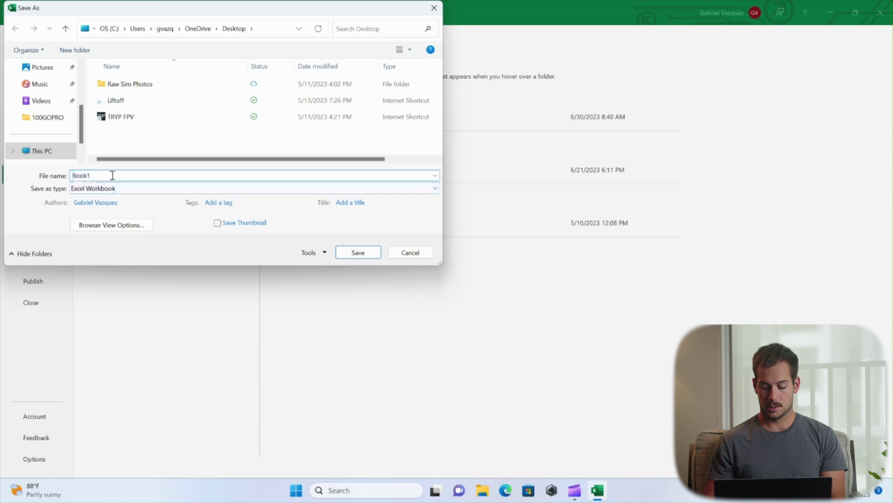
type("N")
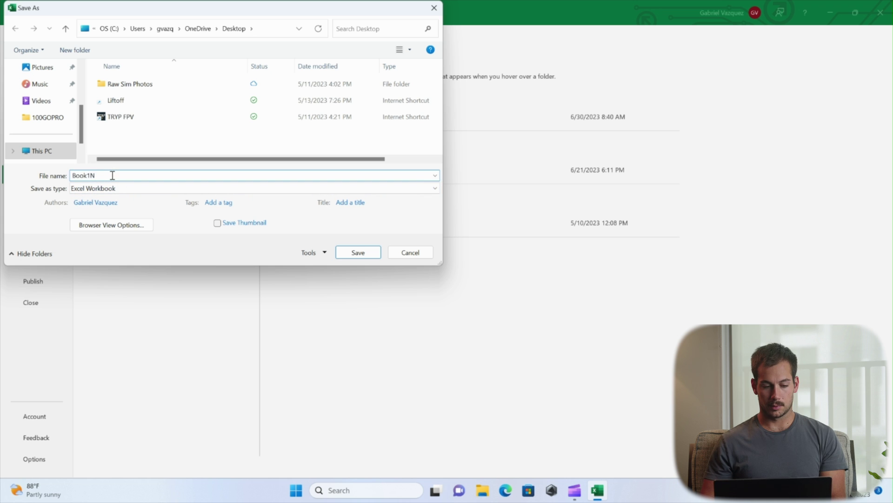
double_click(112, 175)
type("M")
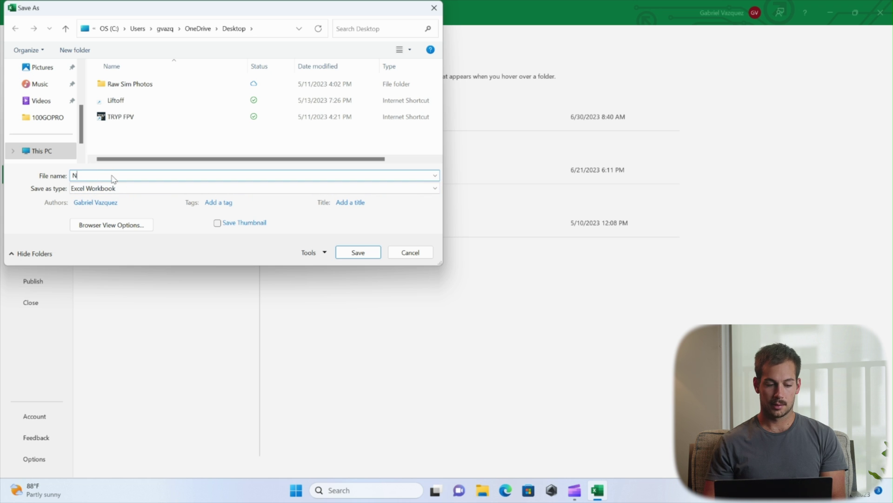
type("e x")
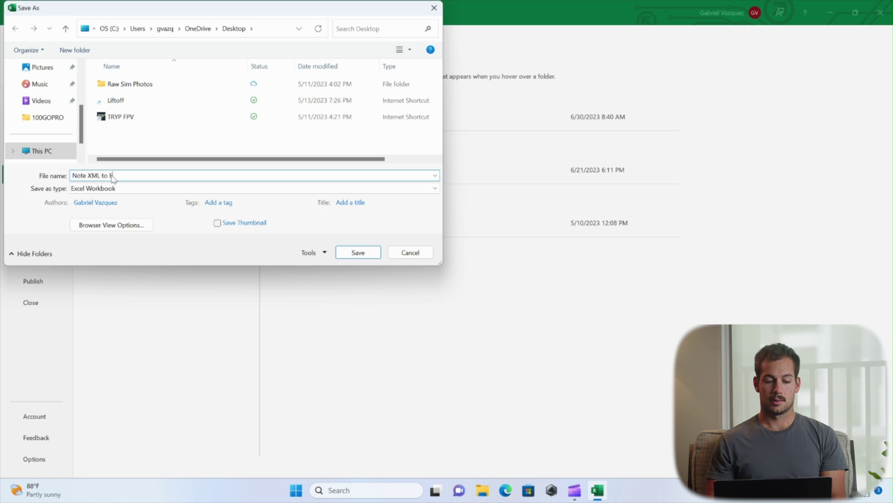
type("ML to Excel ")
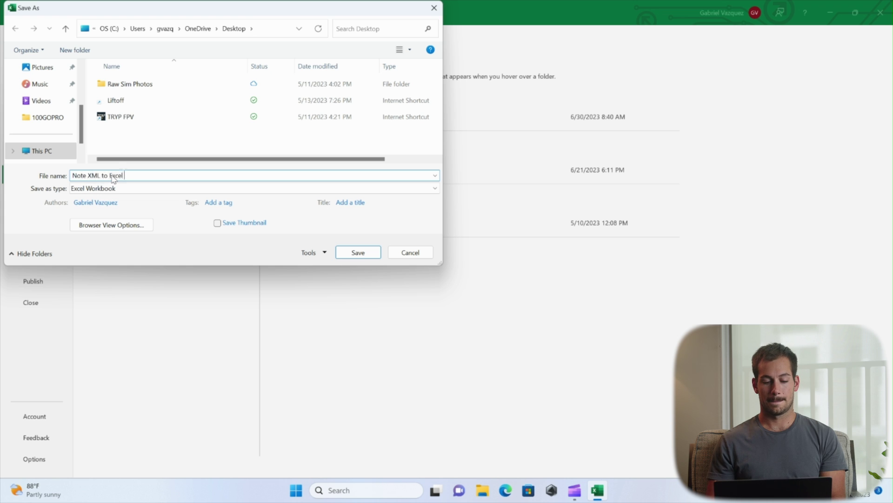
type("Trans")
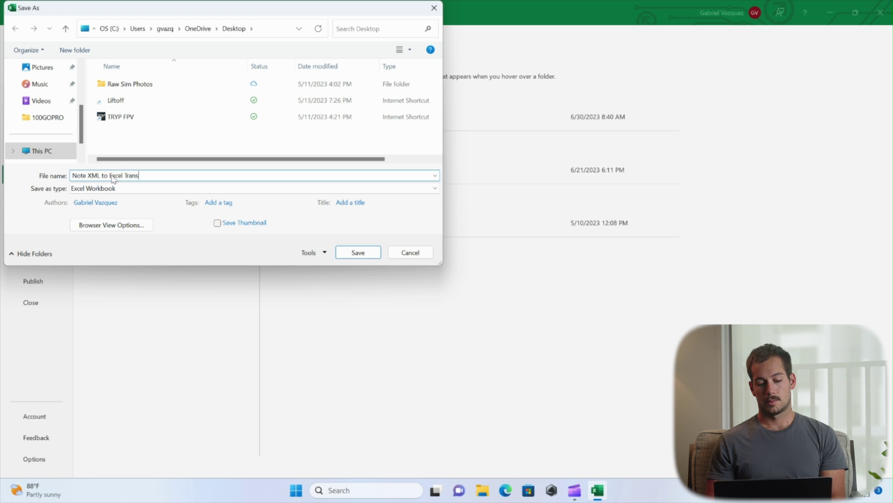
type("o")
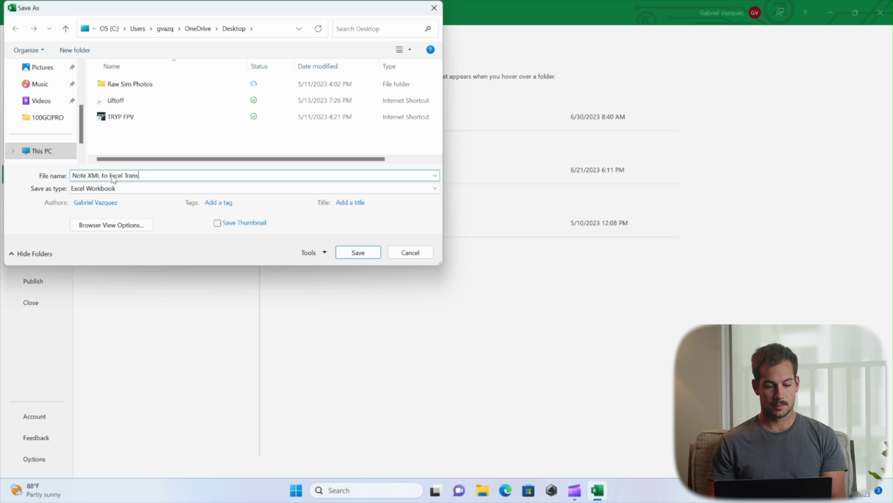
type("formation")
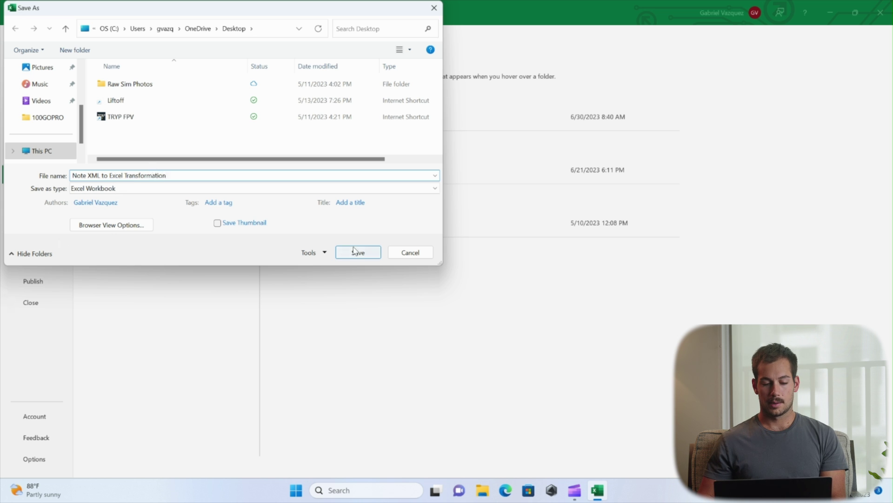
left_click(356, 253)
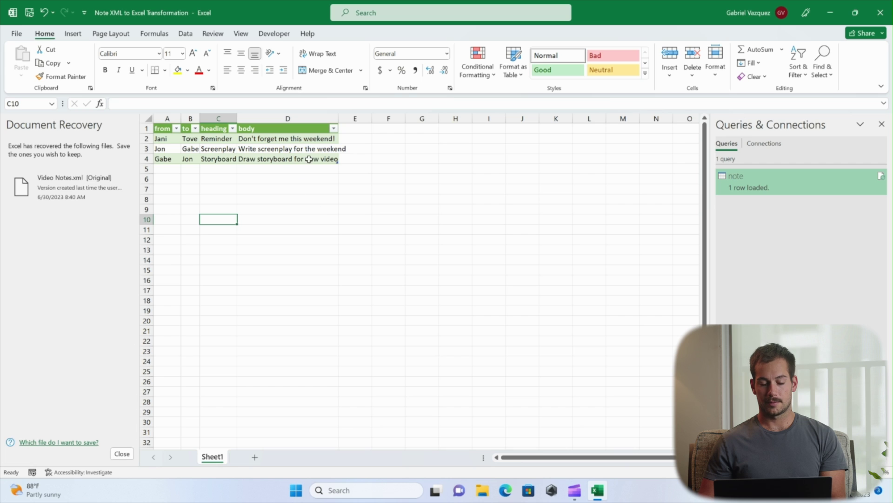
Step: Select cell A7 as the import destination and show the Developer tab's XML tools
left_click(219, 171)
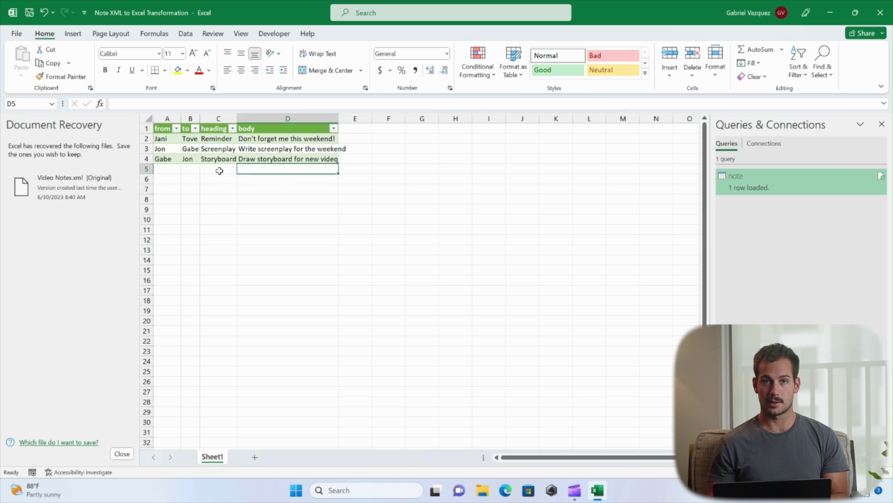
left_click(319, 191)
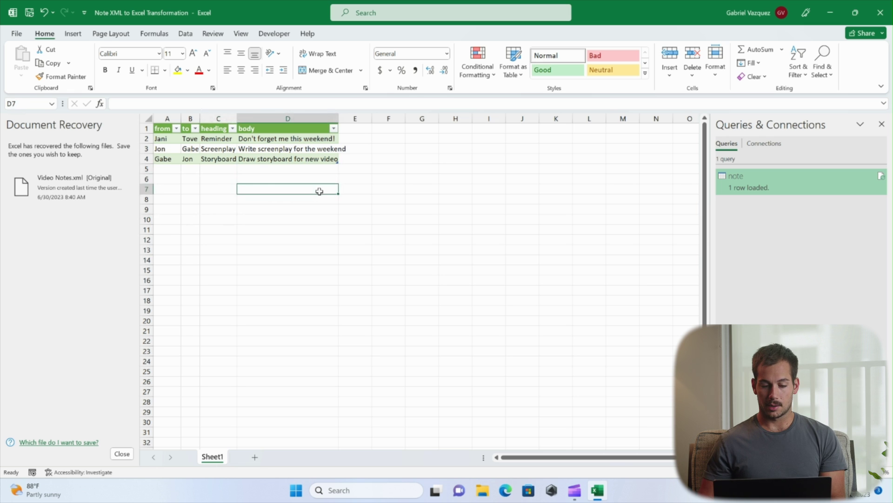
left_click(284, 171)
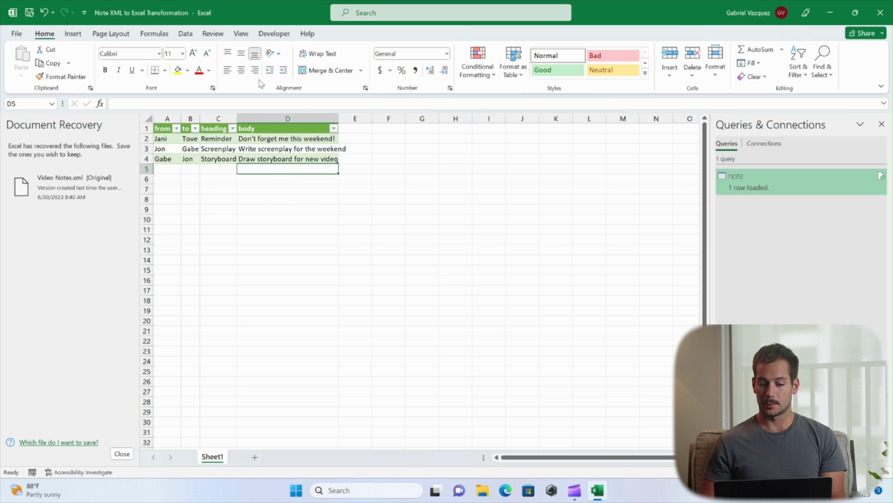
left_click(167, 190)
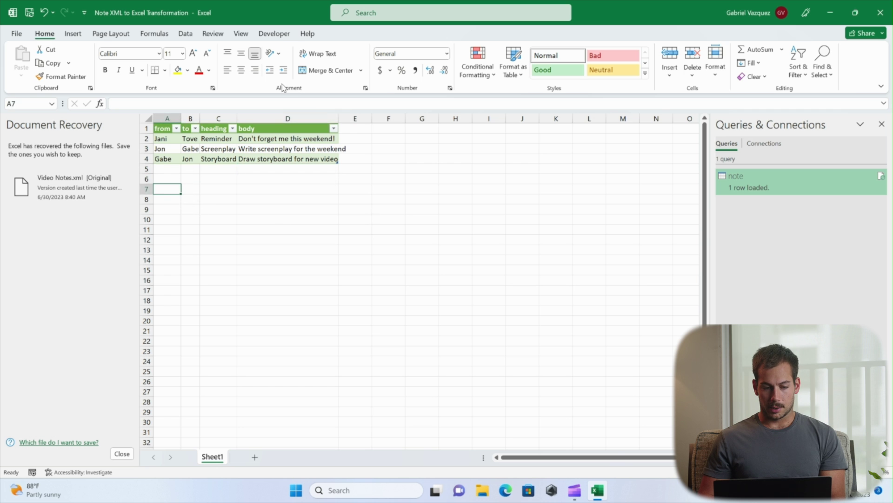
left_click(274, 34)
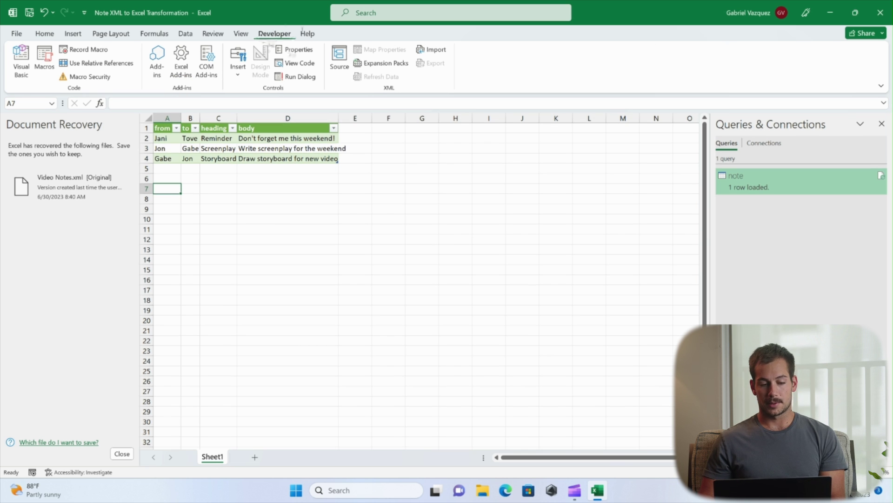
Step: Import Downloads\note.xml through the Developer XML Import and accept the generated schema
left_click(441, 53)
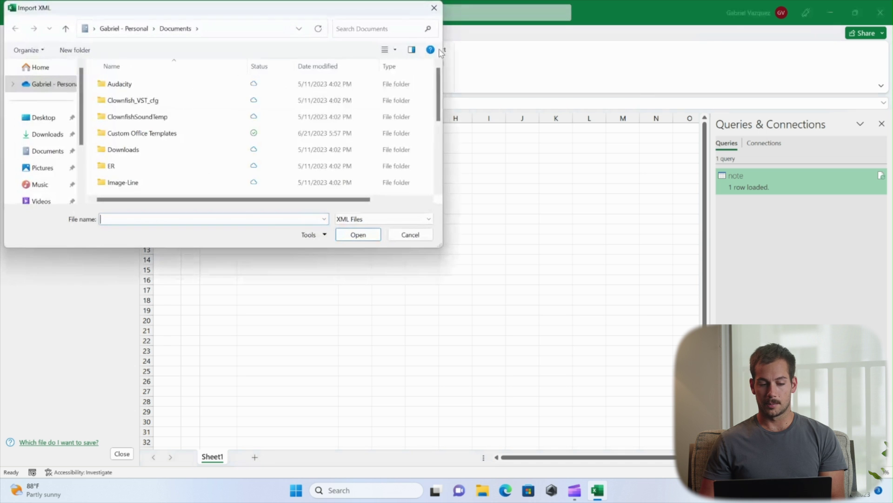
left_click(36, 138)
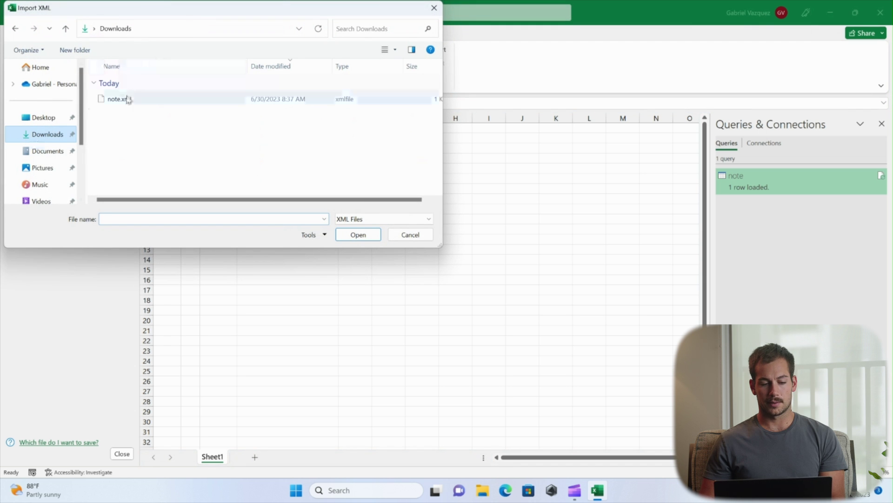
left_click(124, 99)
left_click(359, 235)
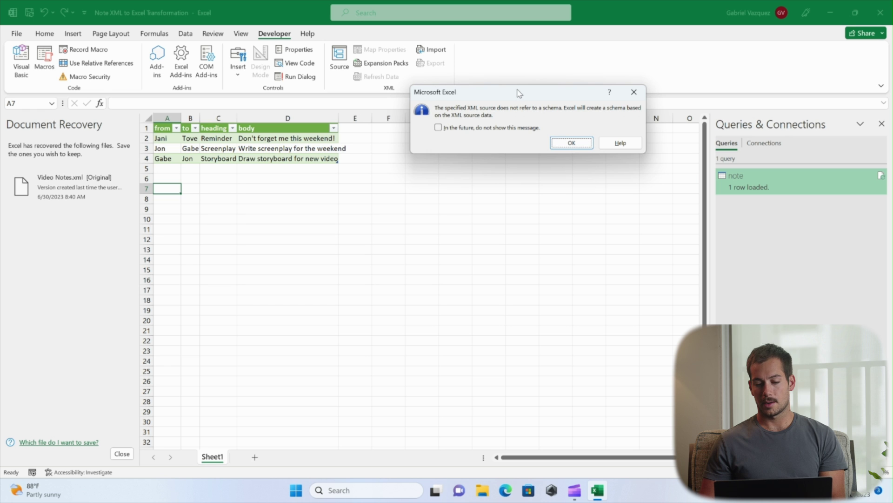
left_click_drag(519, 93, 380, 42)
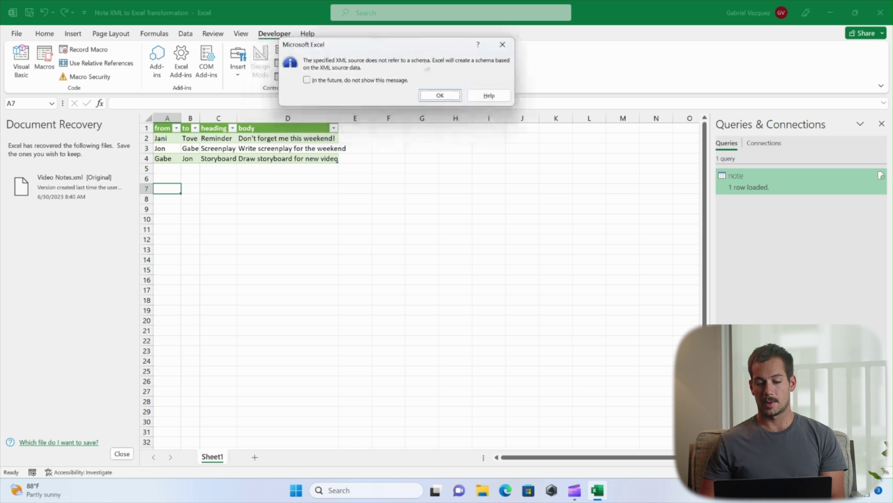
left_click(441, 94)
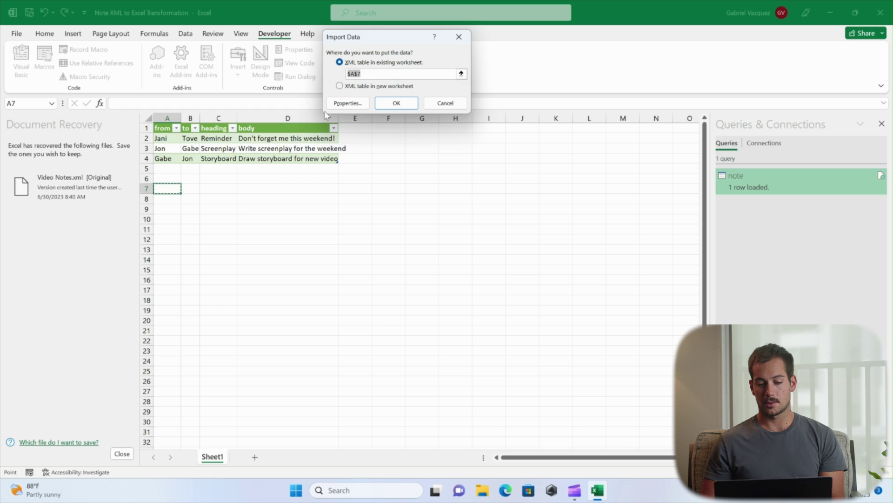
Step: Keep the XML map properties unchanged and place the imported table at $A$7
left_click(350, 104)
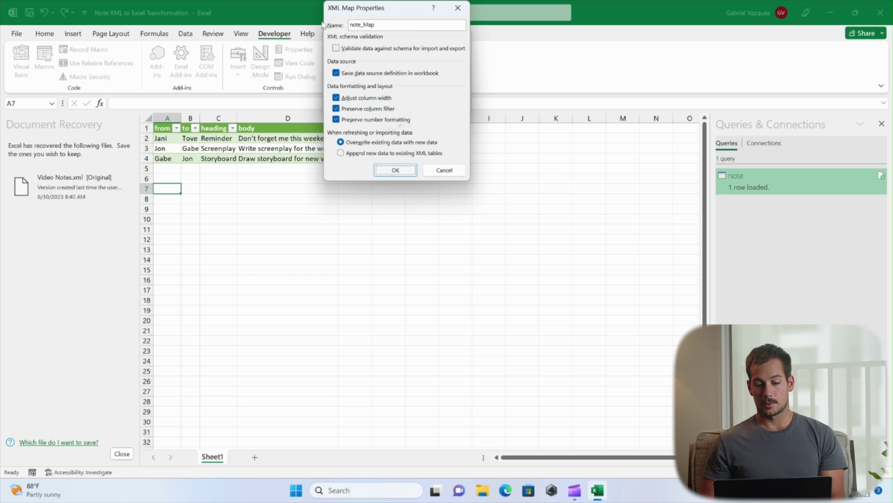
left_click(397, 169)
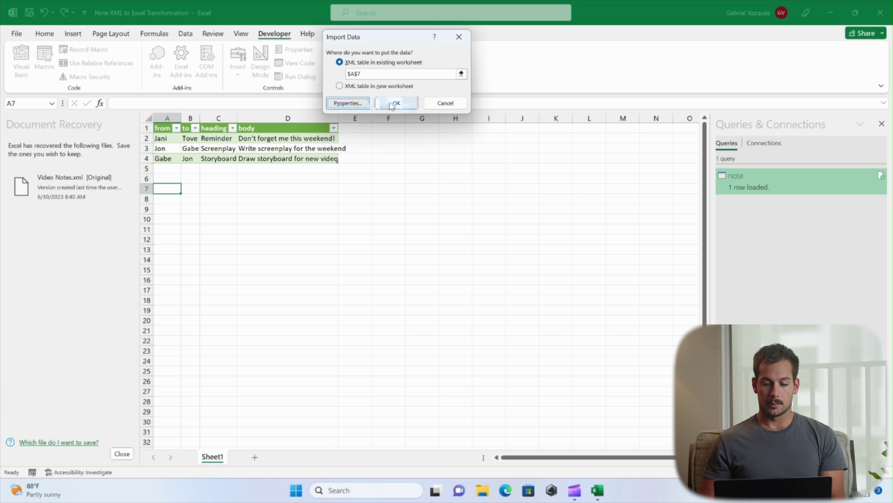
left_click(396, 103)
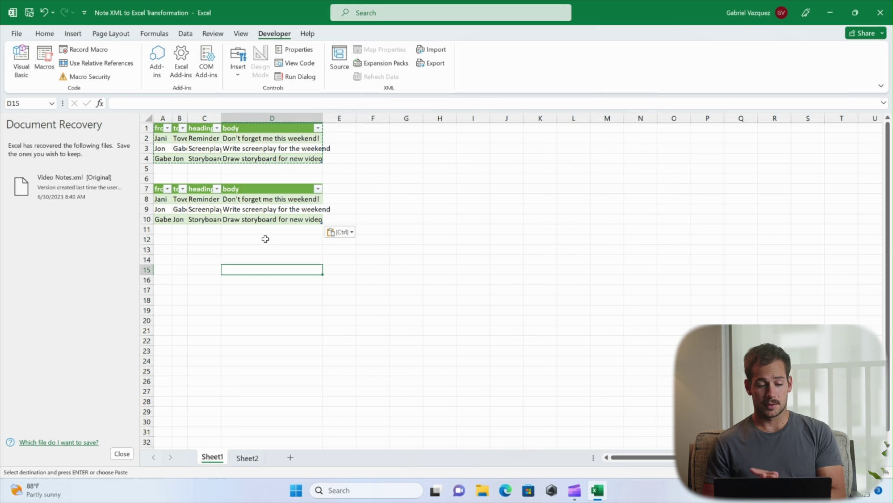